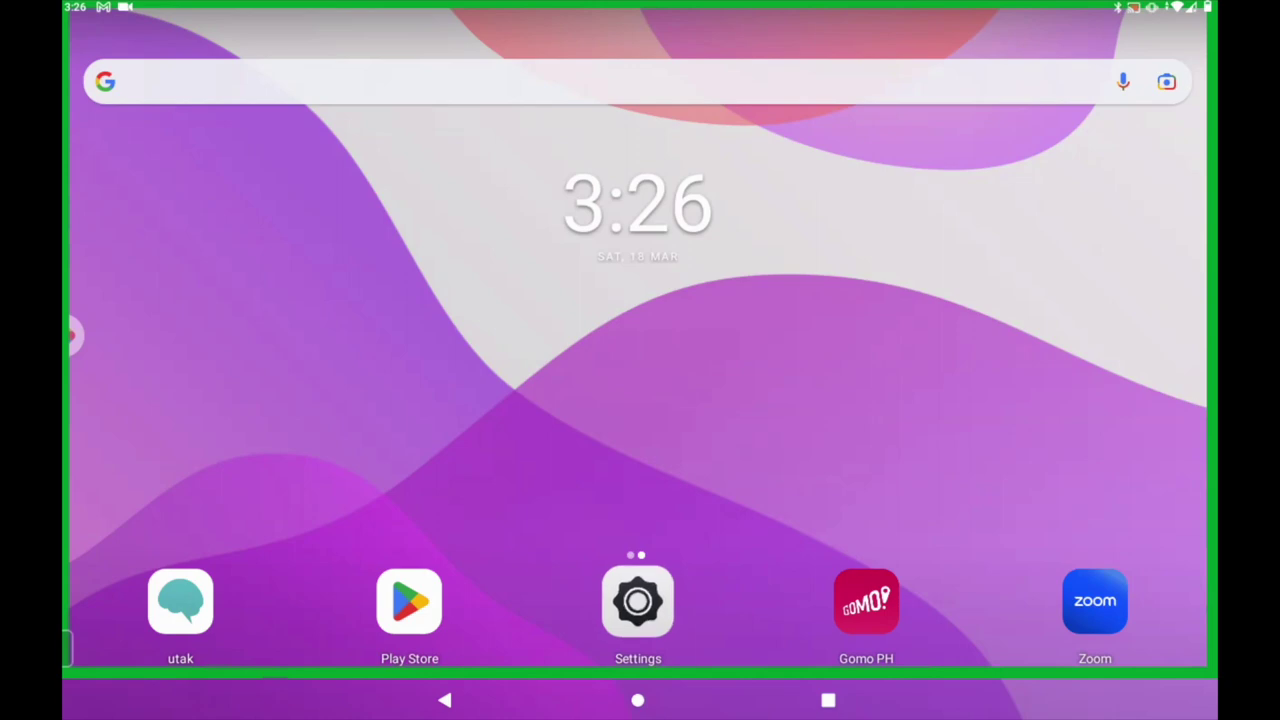
# Step: Pair the BarCode Scanner HID from Settings > Connected devices > Pair new device
pyautogui.click(637, 601)
pyautogui.scroll(1, 637, 370)
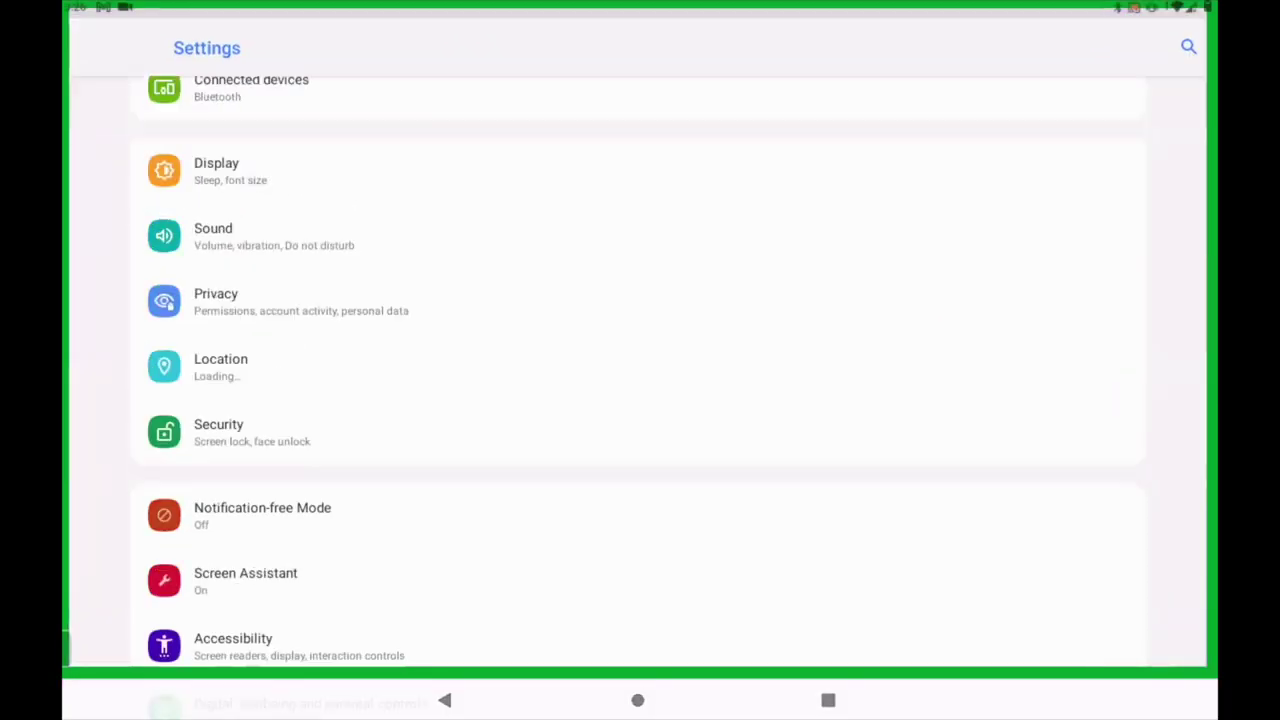
pyautogui.scroll(2, 637, 370)
pyautogui.click(251, 240)
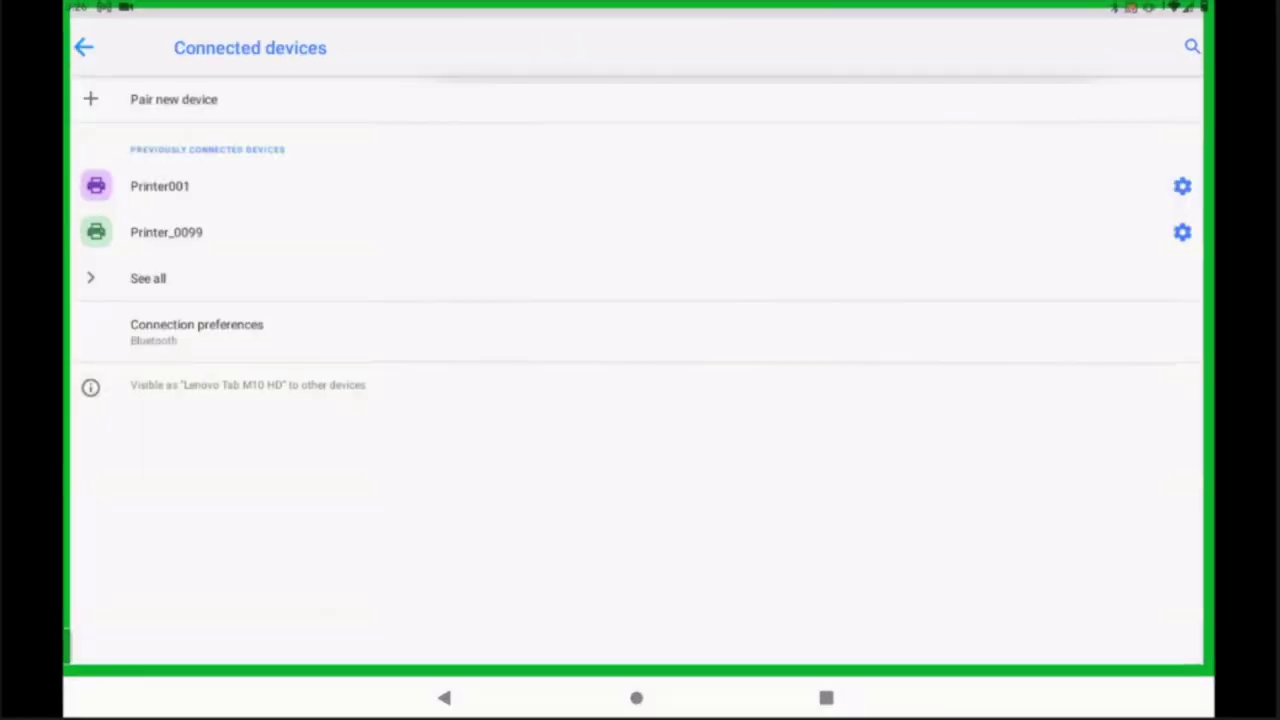
pyautogui.click(173, 99)
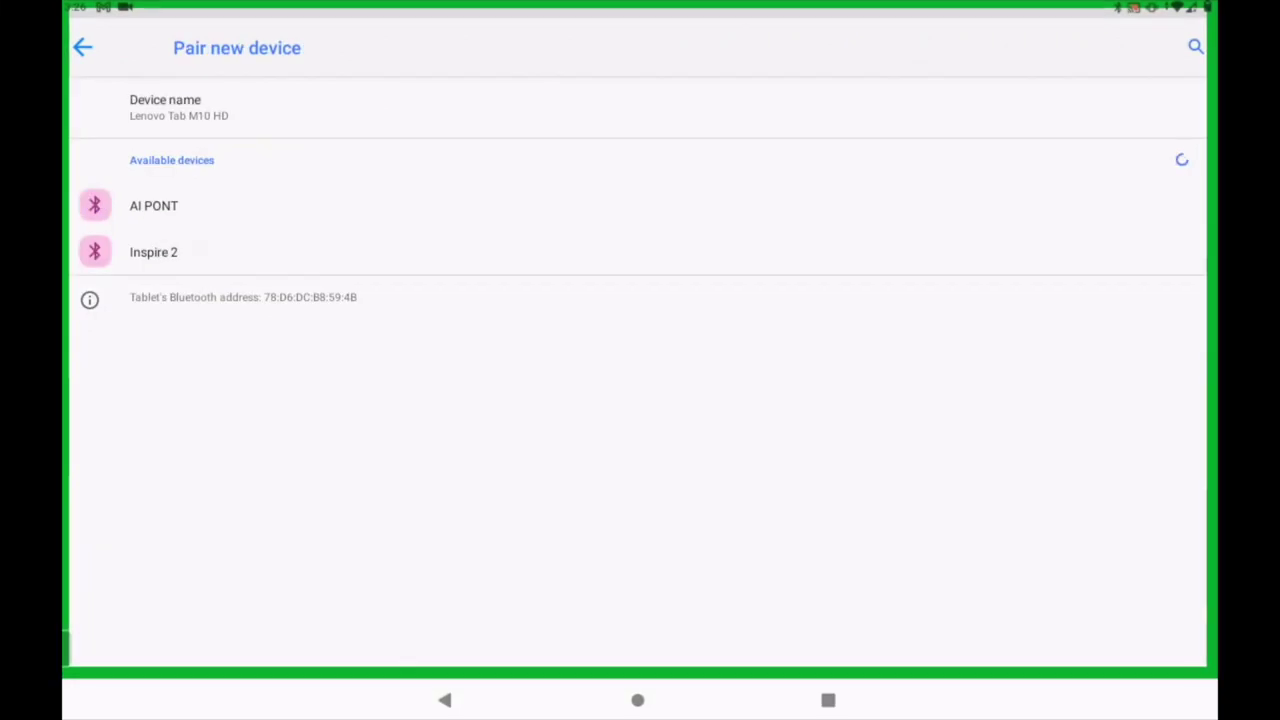
pyautogui.click(190, 205)
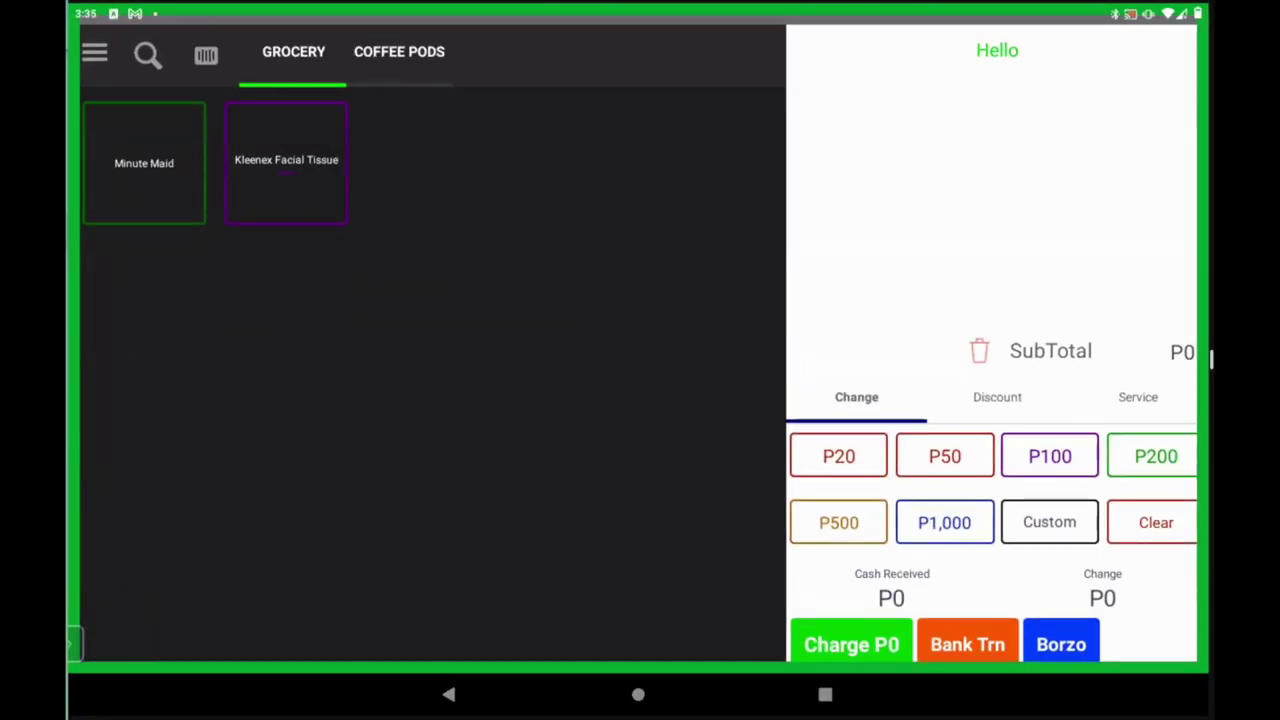
pyautogui.click(206, 54)
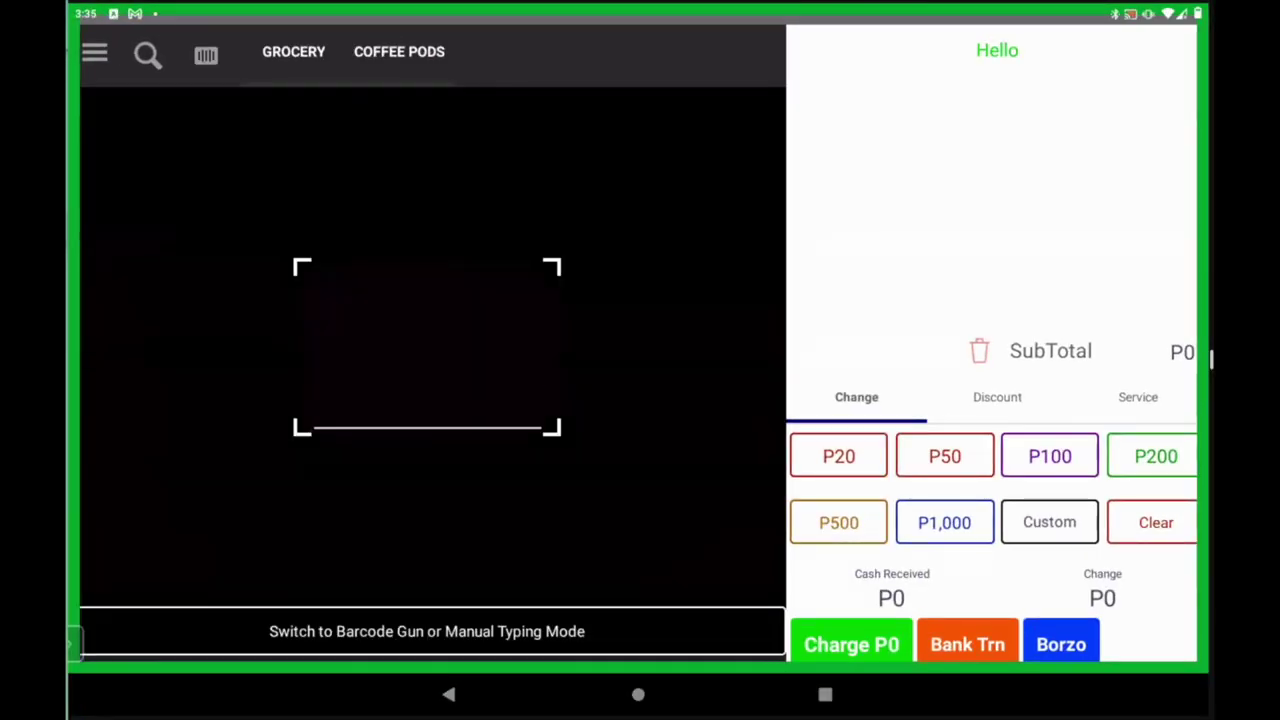
pyautogui.click(426, 631)
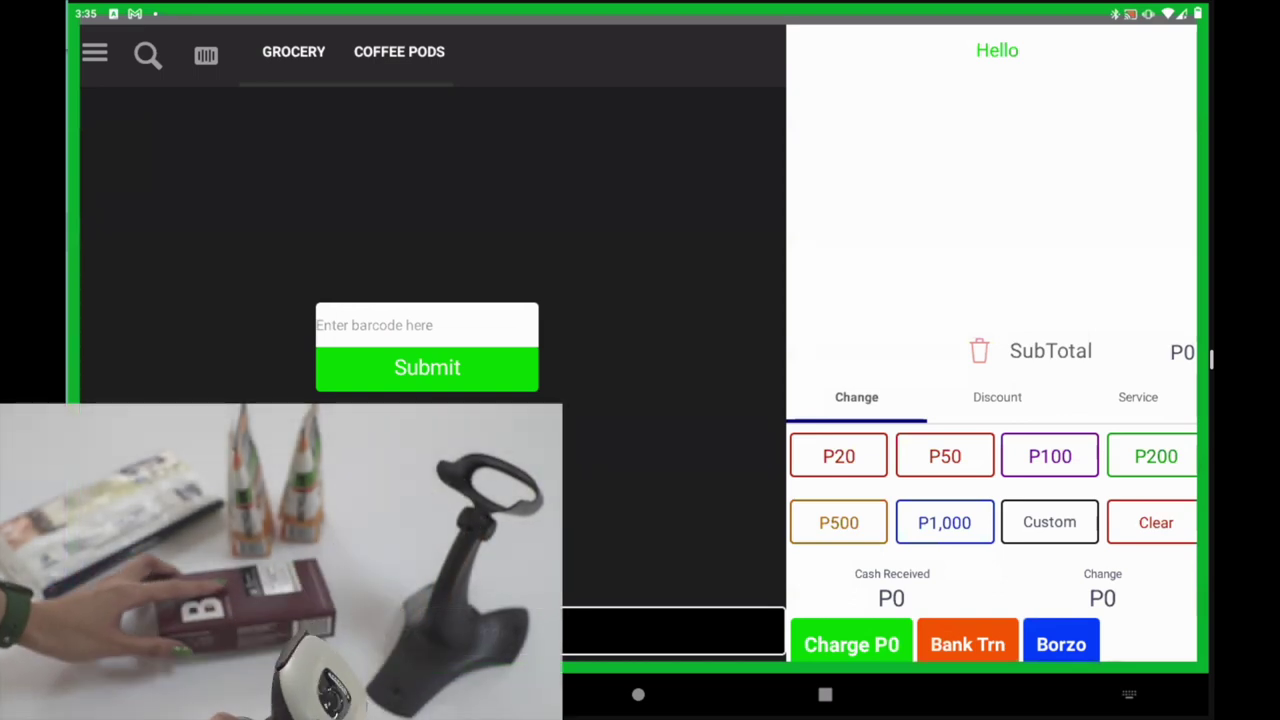
pyautogui.write('745240332882')
pyautogui.press('Return')
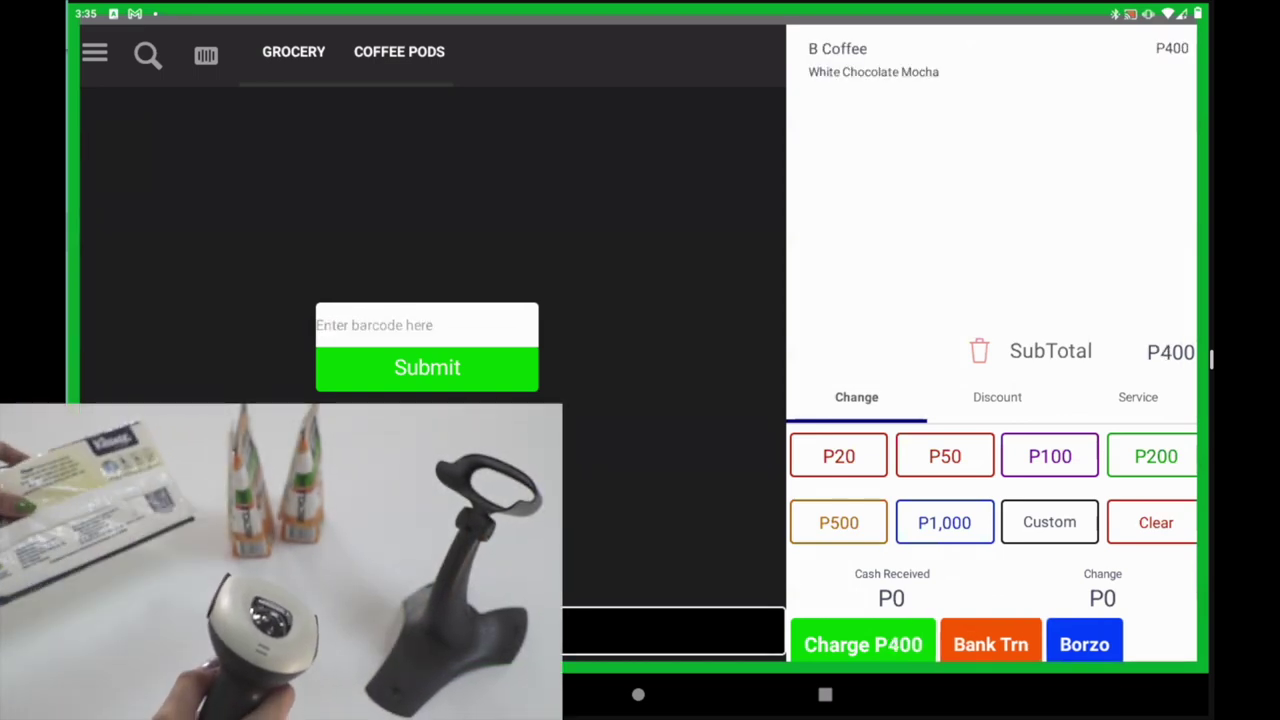
pyautogui.write('4800060201608')
pyautogui.press('Return')
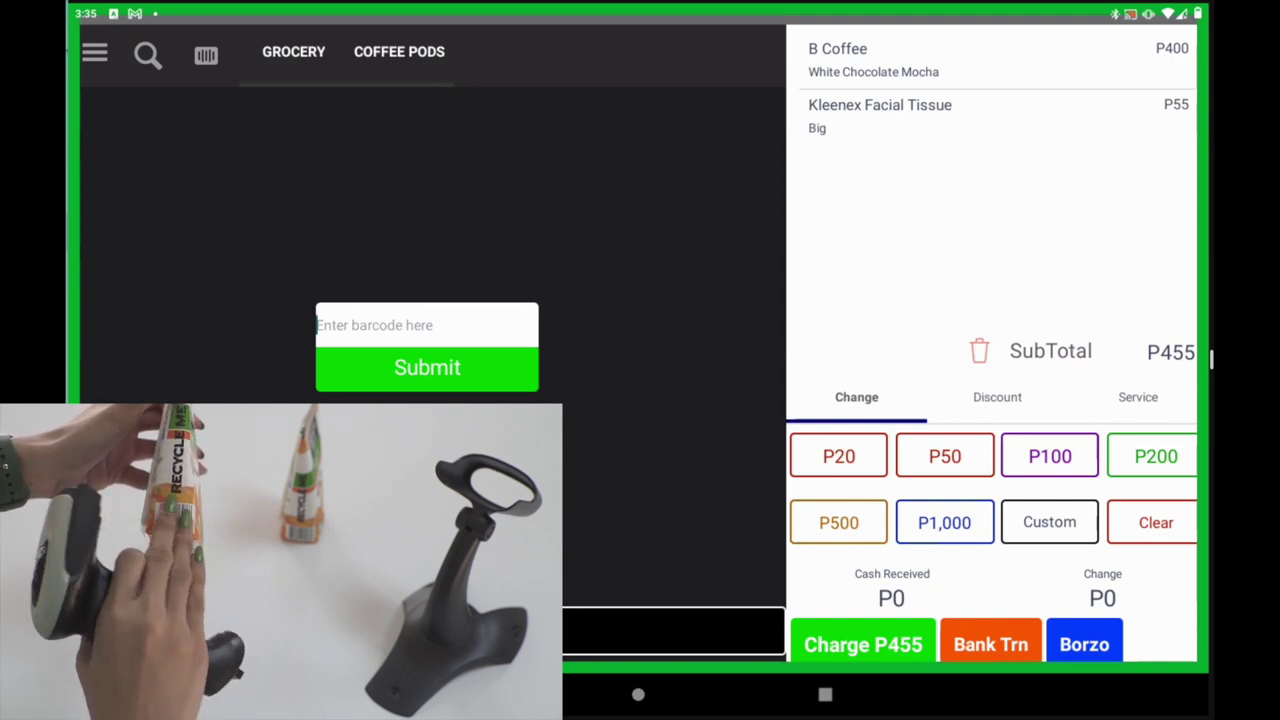
pyautogui.write('4801981164868')
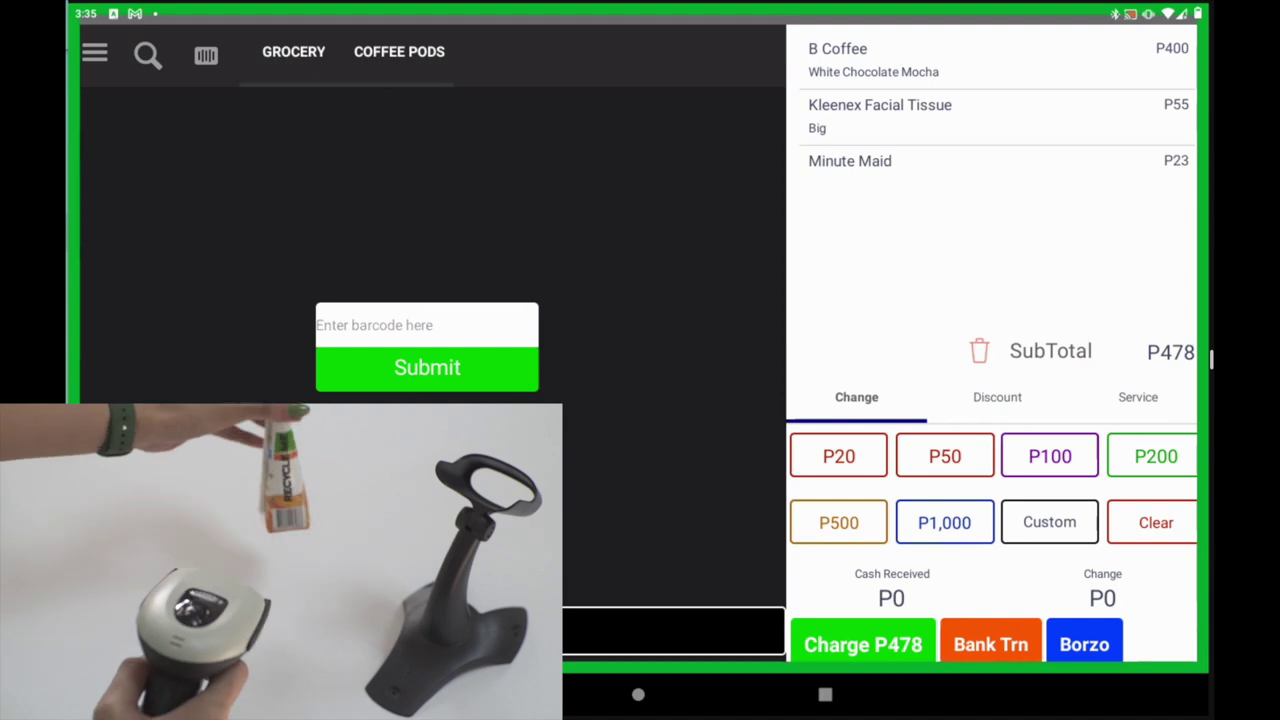
pyautogui.write('4801981164868')
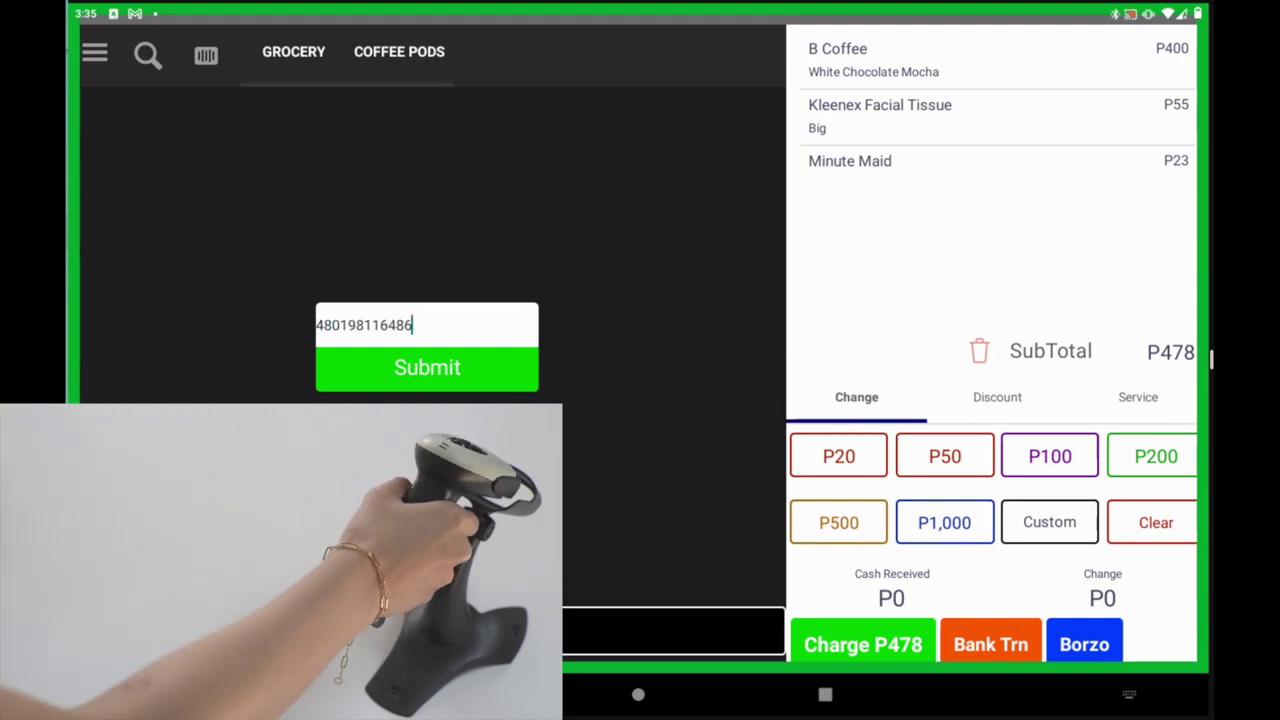
pyautogui.press('Return')
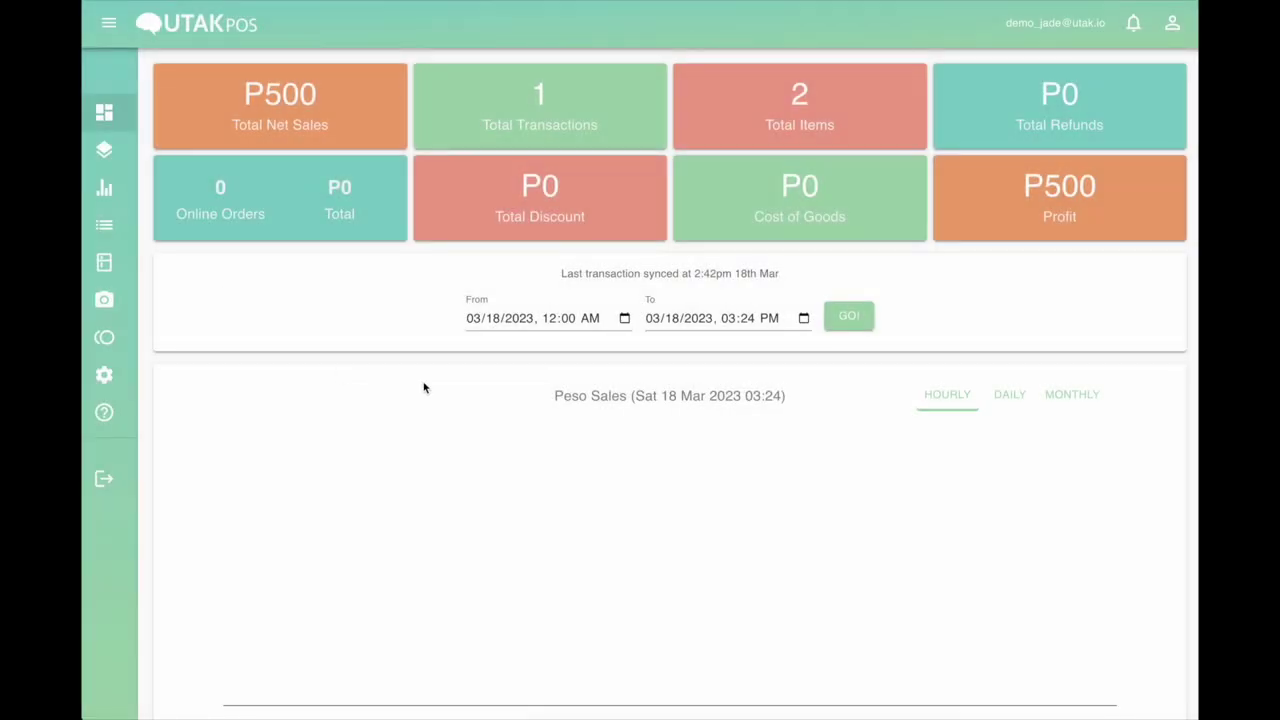
# Step: Open Items in Table View and select Minute Maid's Barcode cell
pyautogui.click(109, 20)
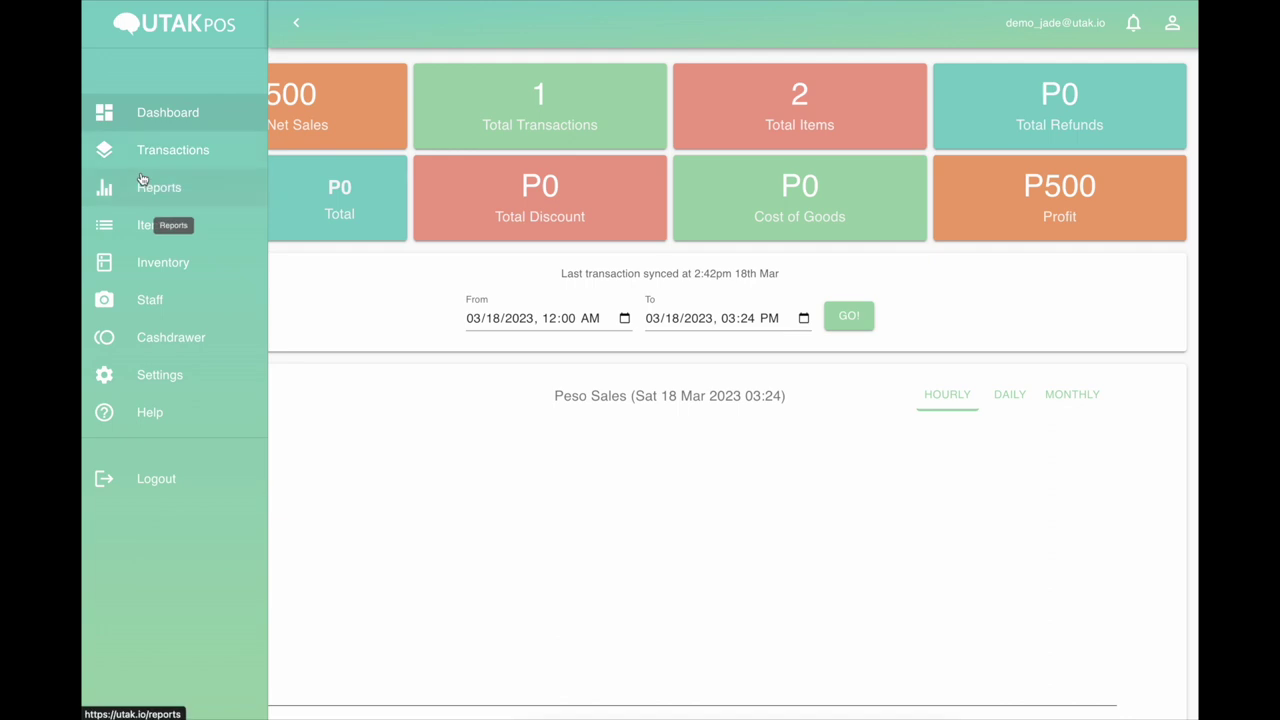
pyautogui.click(142, 222)
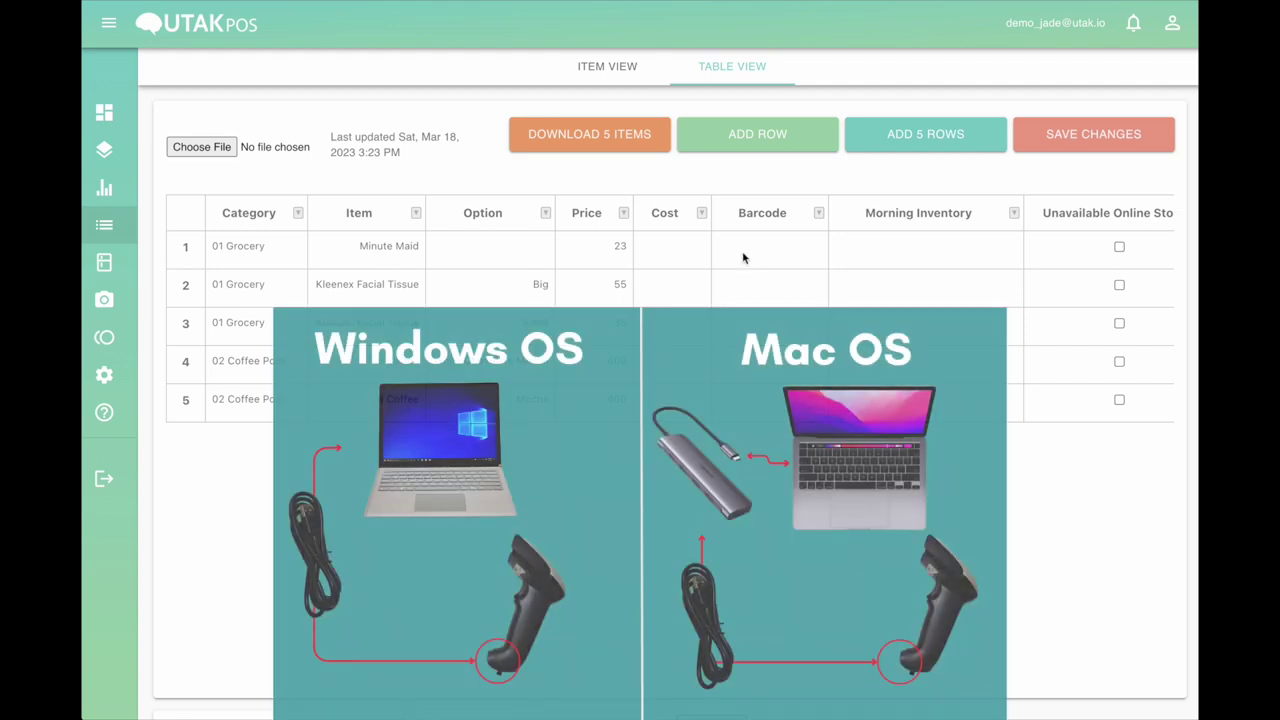
pyautogui.click(742, 256)
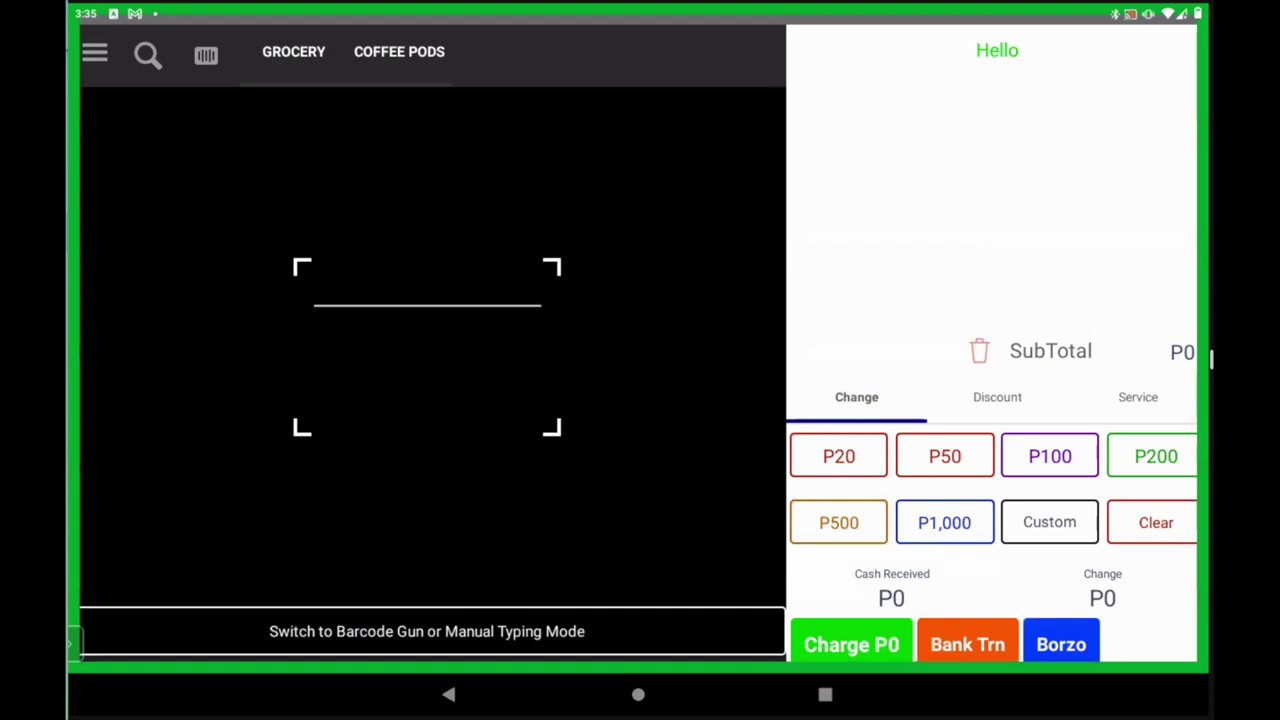
pyautogui.click(427, 631)
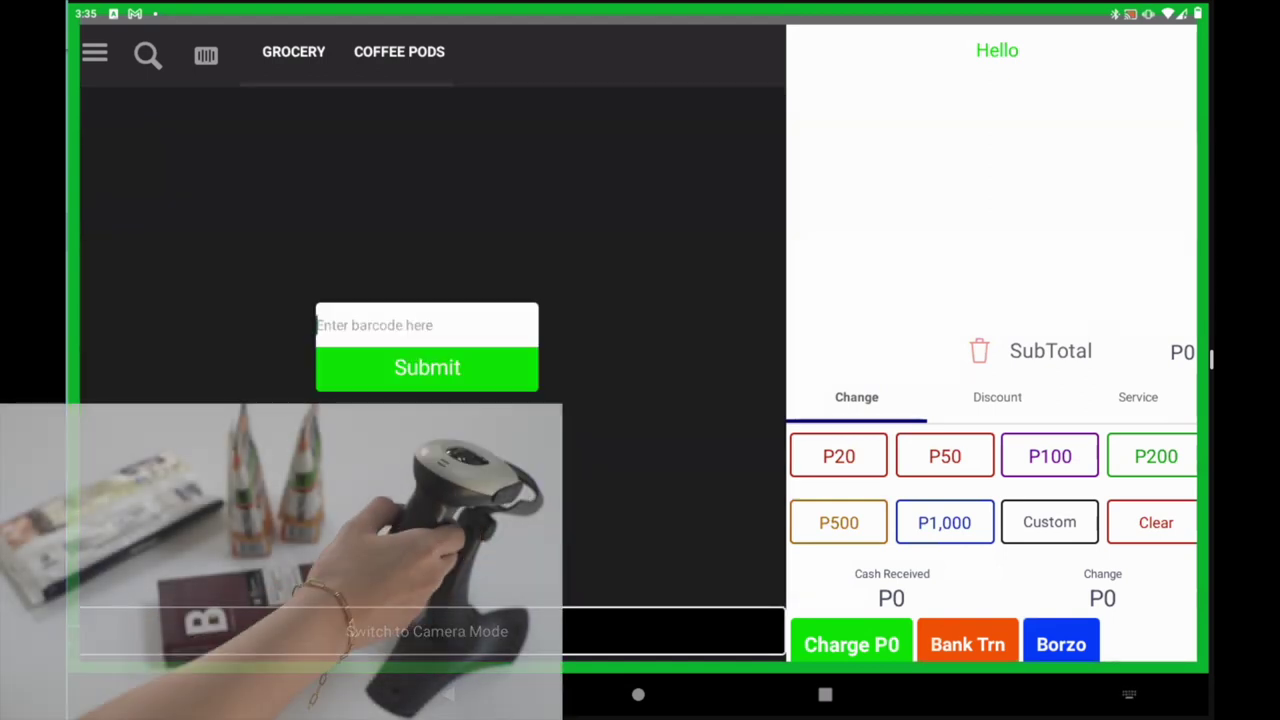
pyautogui.write('7452403')
pyautogui.press('Return')
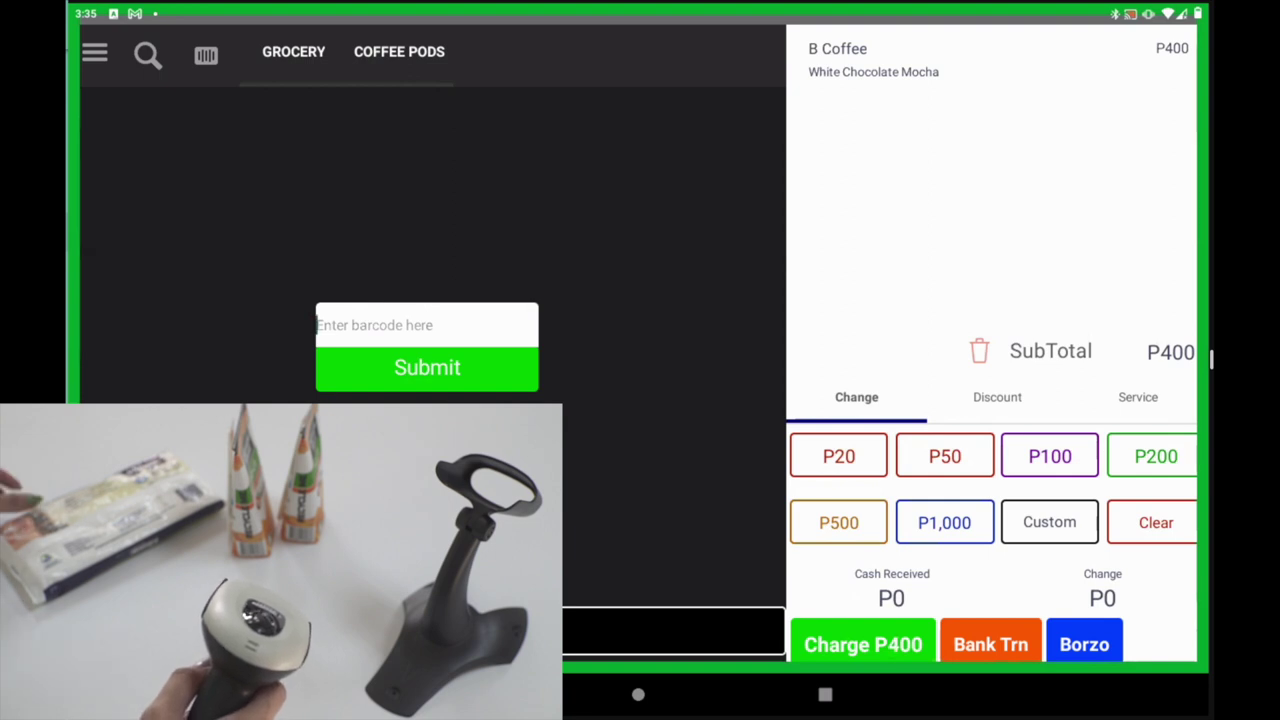
pyautogui.write('48')
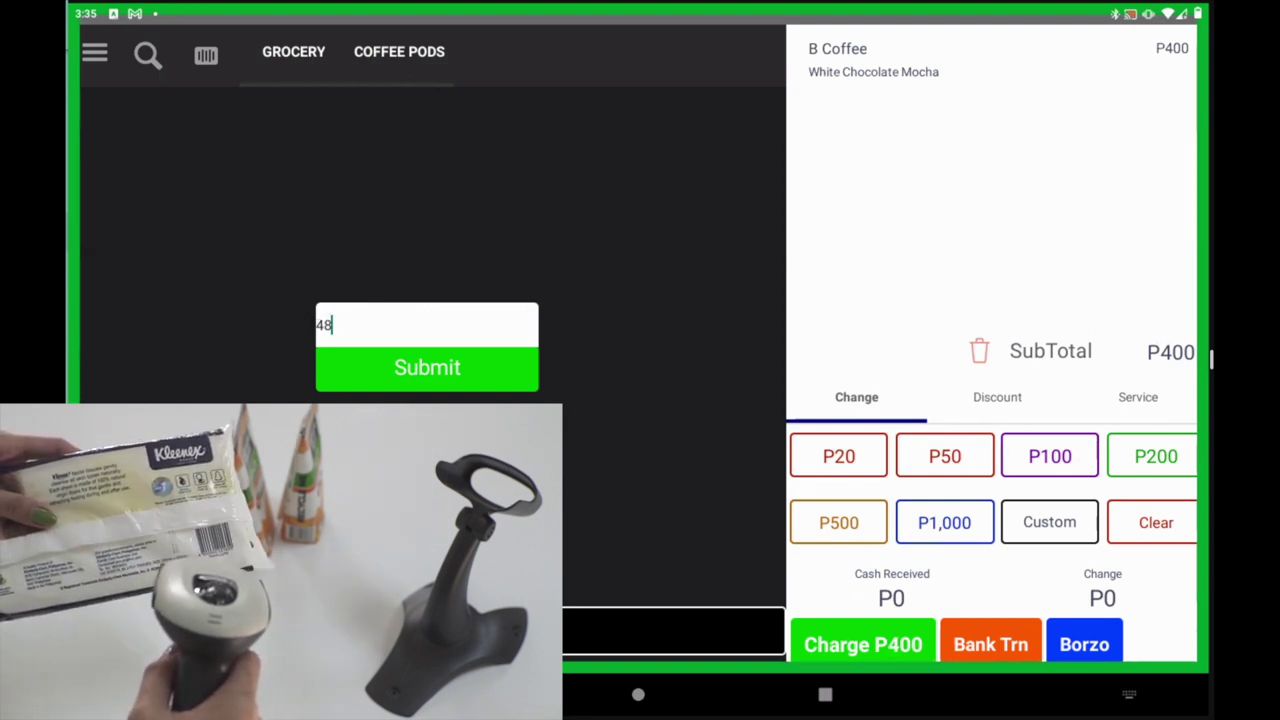
pyautogui.write('00060201609')
pyautogui.press('Return')
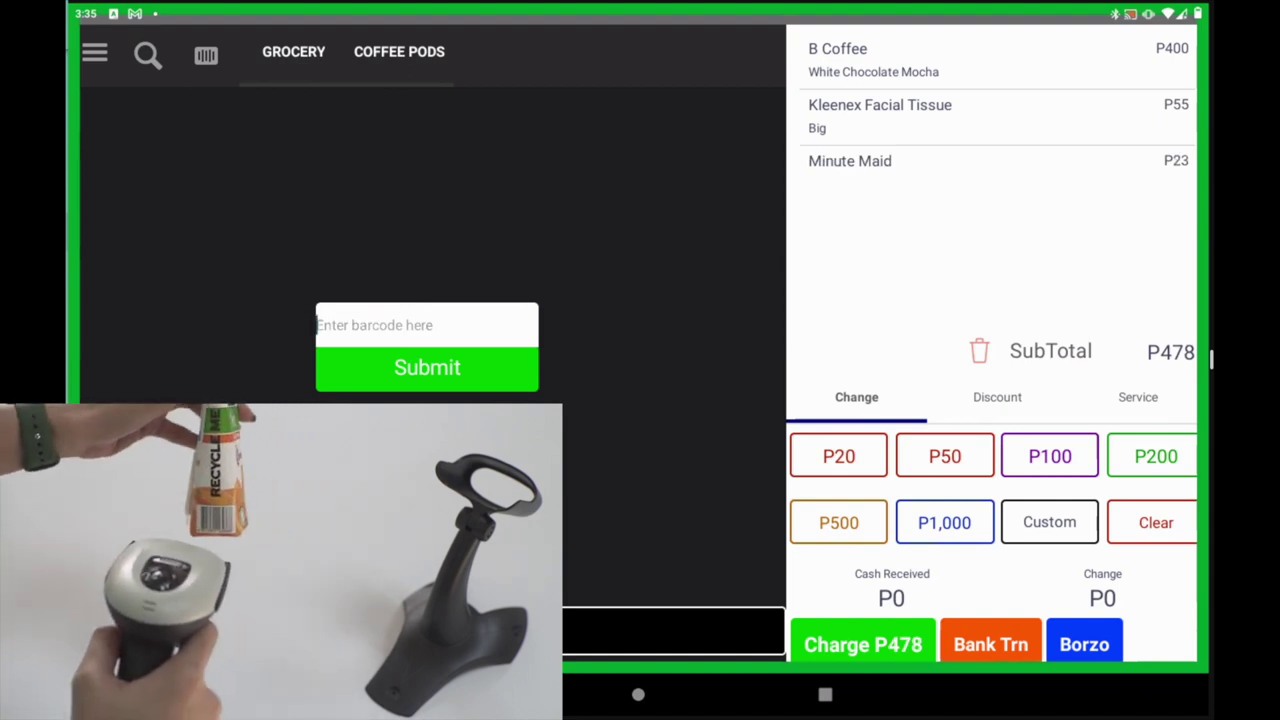
pyautogui.write('4801981164868')
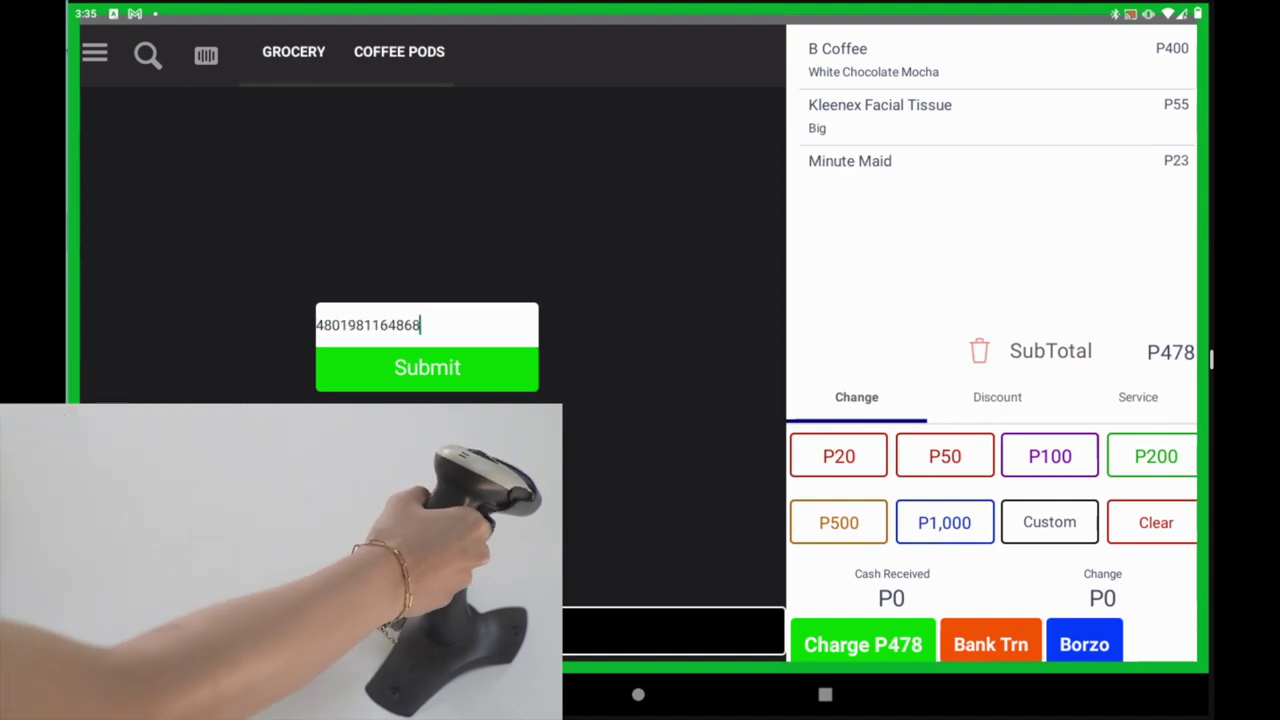